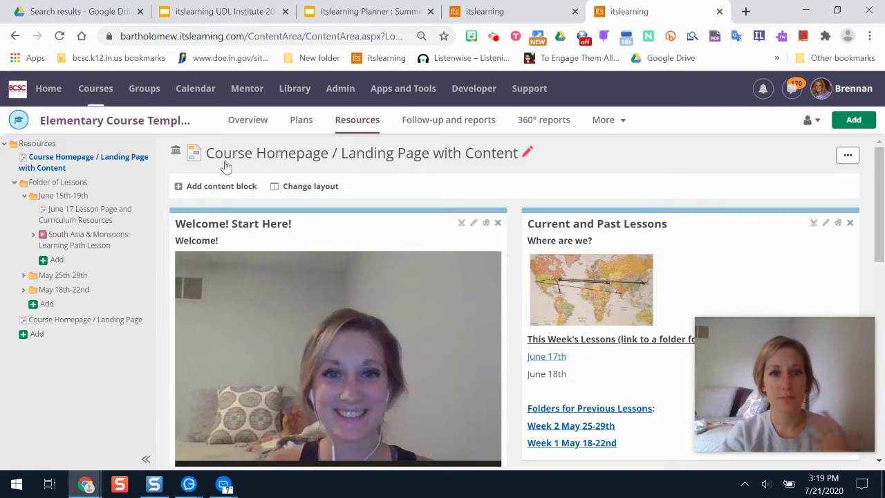
Step: Open the Course Homepage / Landing Page resource and examine its content blocks and page options
left_click(96, 321)
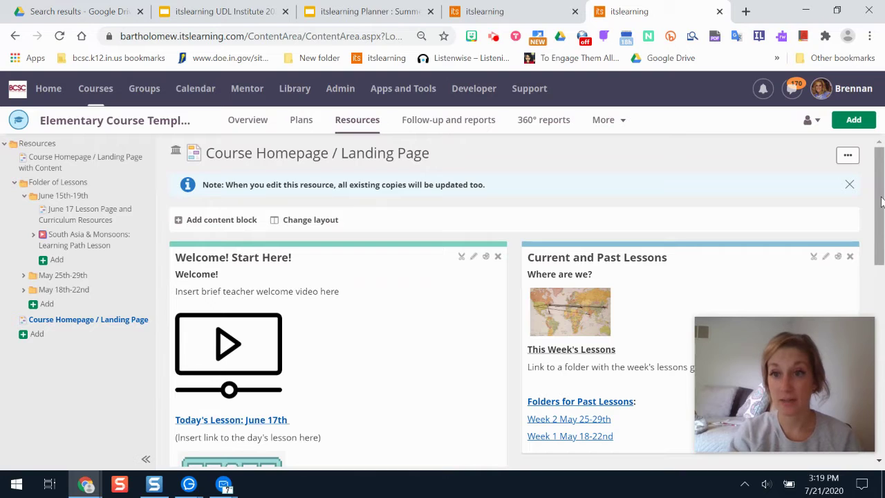
scroll(877, 193, "down", 1)
scroll(877, 193, "up", 1)
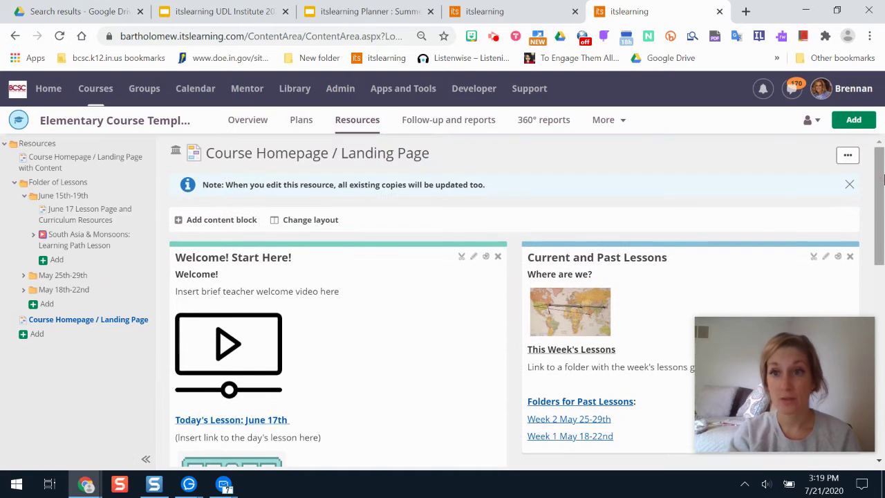
left_click(847, 158)
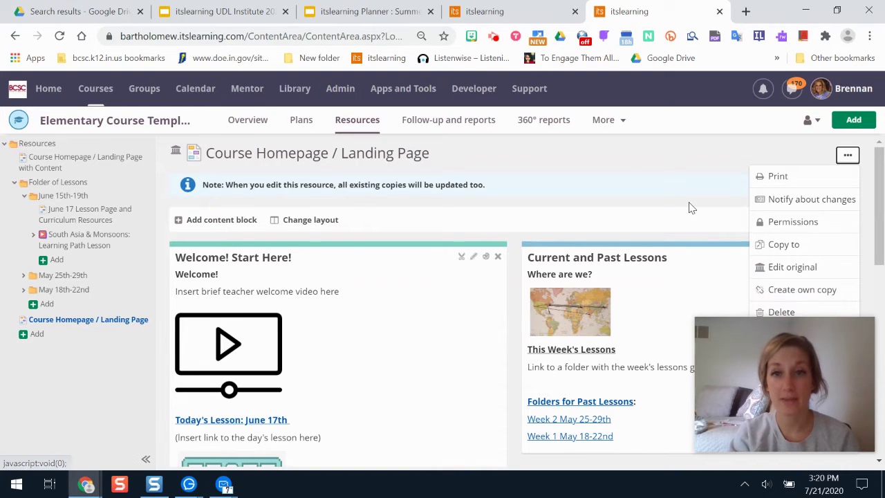
left_click(625, 167)
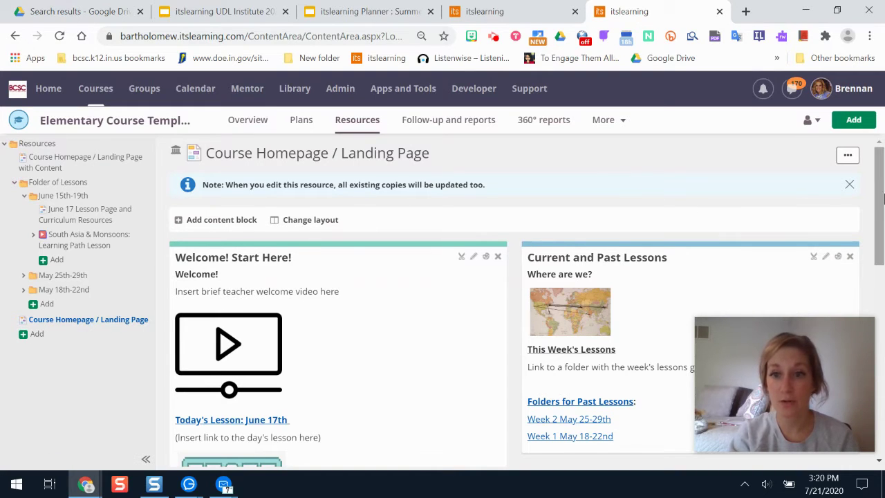
left_click_drag(883, 200, 884, 211)
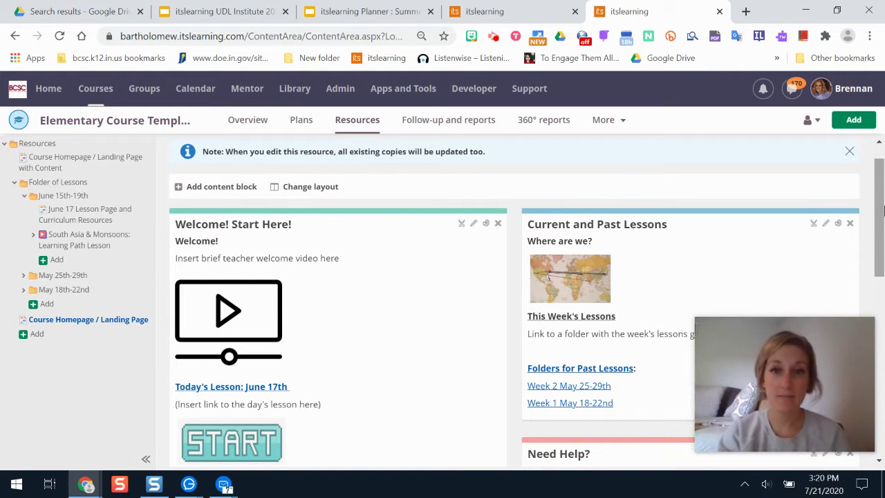
left_click(880, 192)
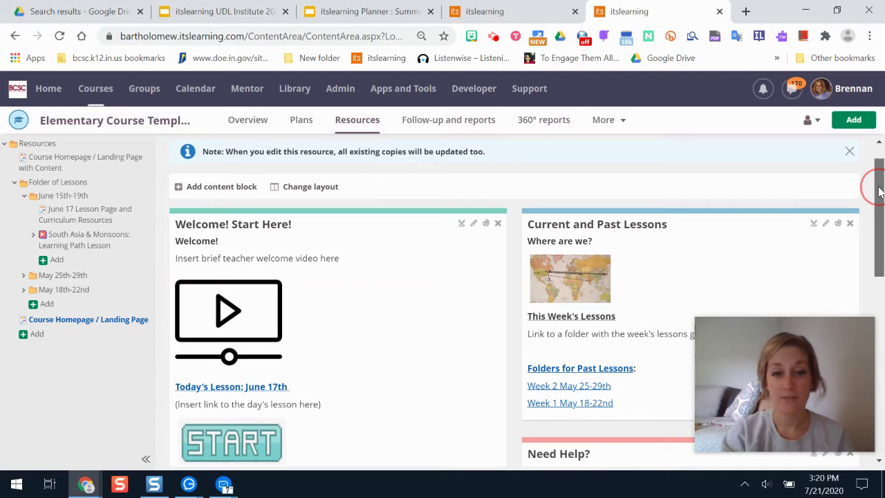
left_click_drag(880, 192, 882, 143)
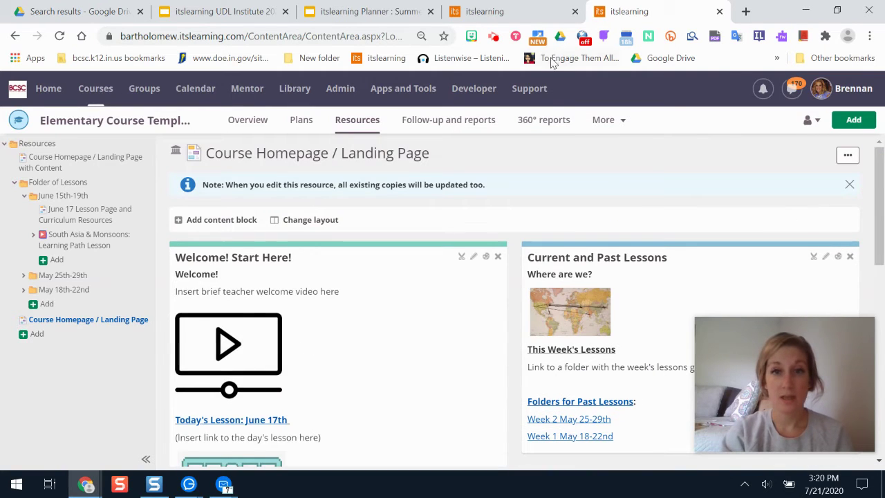
Step: Set the course's start page to Course Homepage / Landing Page in the course properties and features, and save
left_click(619, 122)
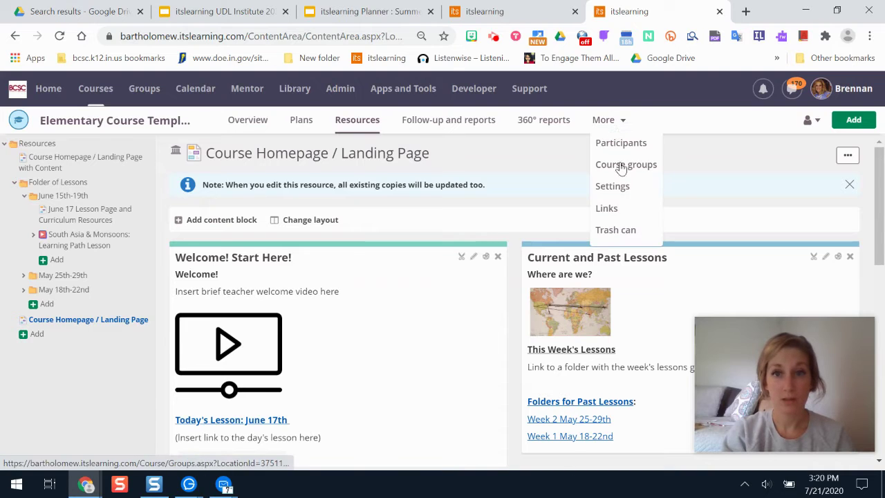
left_click(613, 187)
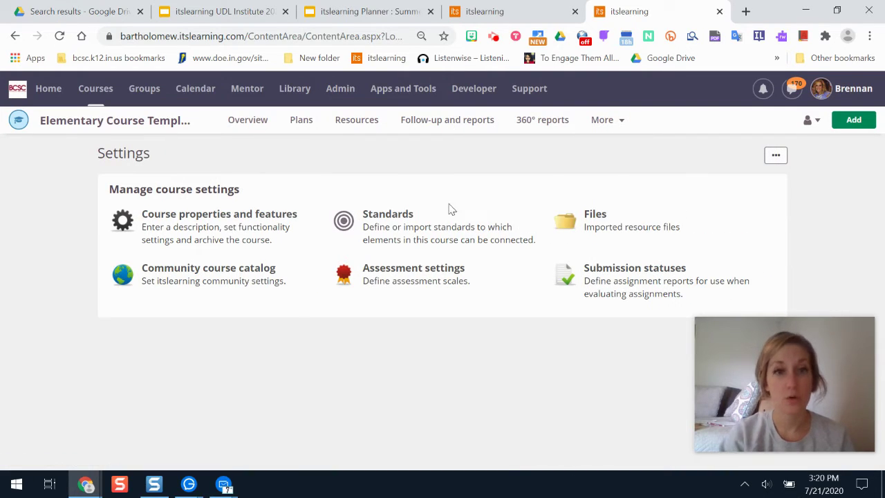
left_click(257, 222)
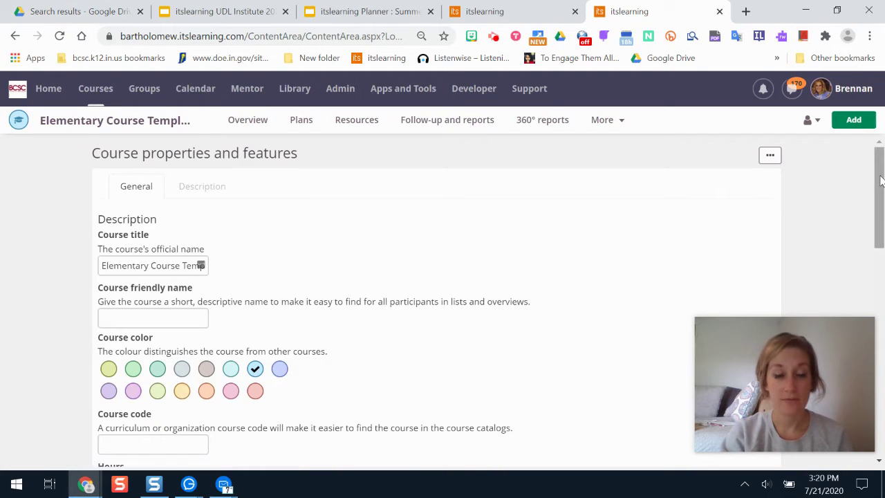
left_click_drag(882, 180, 882, 323)
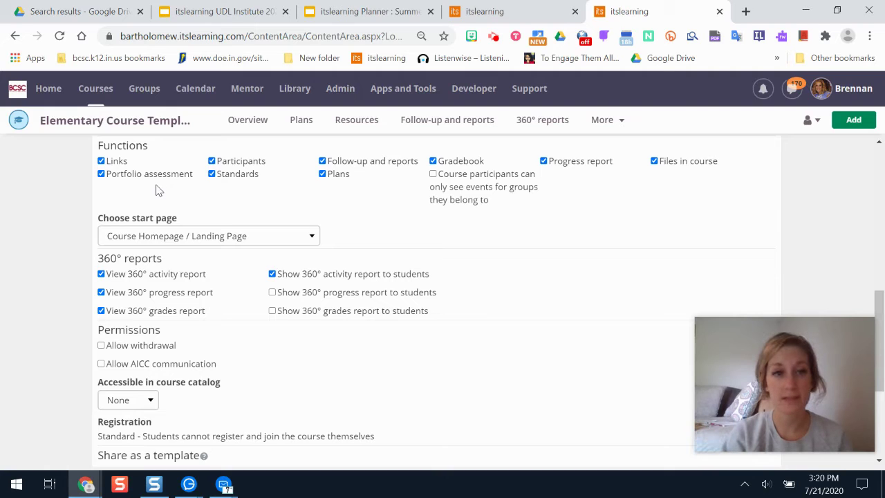
left_click(210, 237)
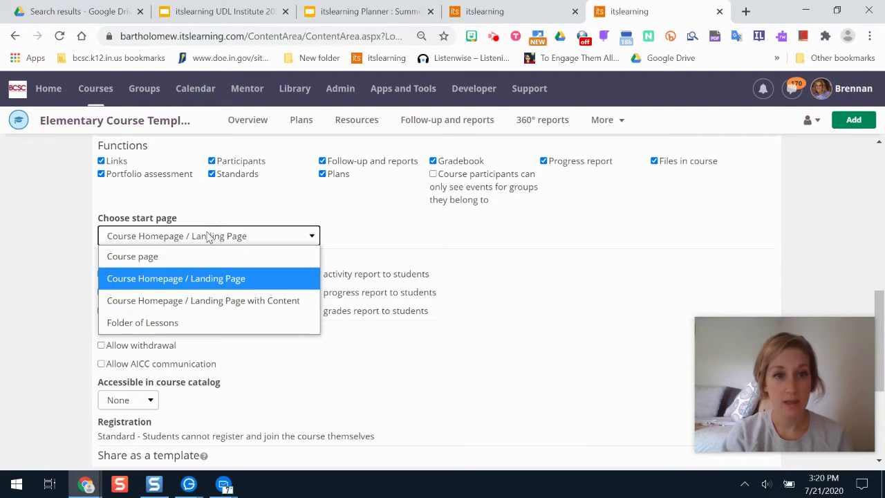
left_click(227, 284)
left_click_drag(884, 308, 883, 380)
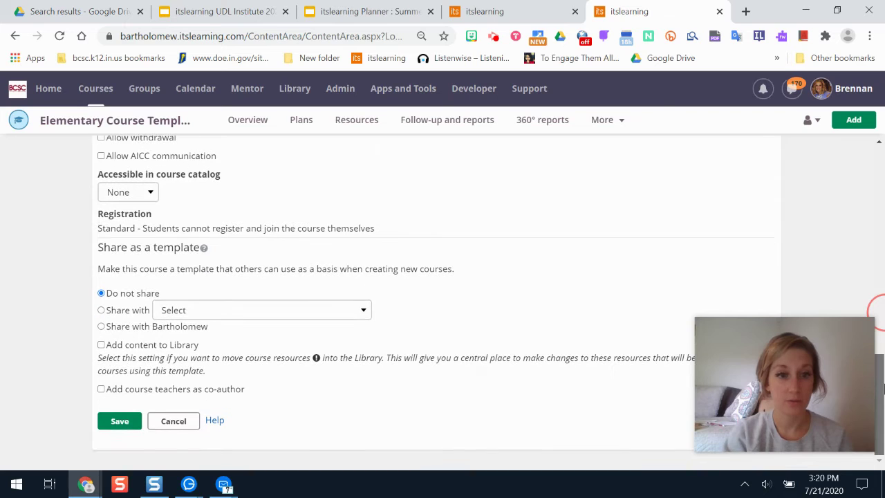
left_click(120, 421)
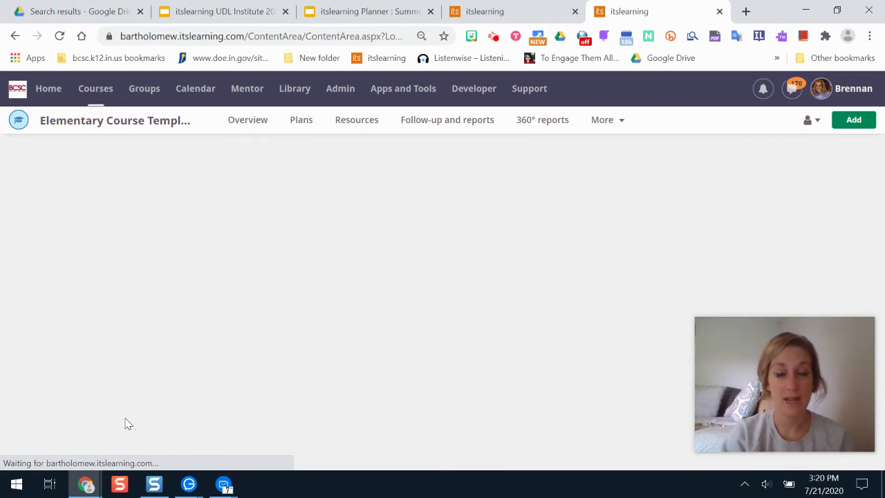
Step: Search the courses for "course", open the Elementary Course Template Example in the other browser tab, and review its landing page blocks
left_click(526, 11)
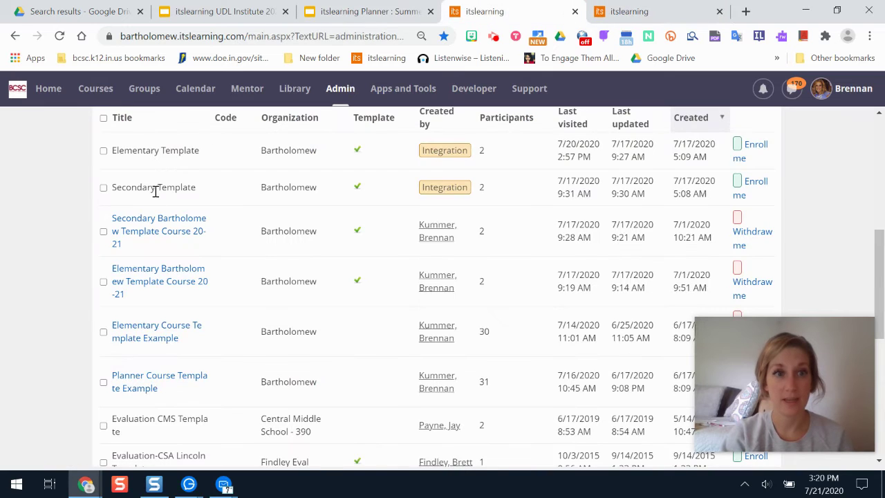
left_click(96, 89)
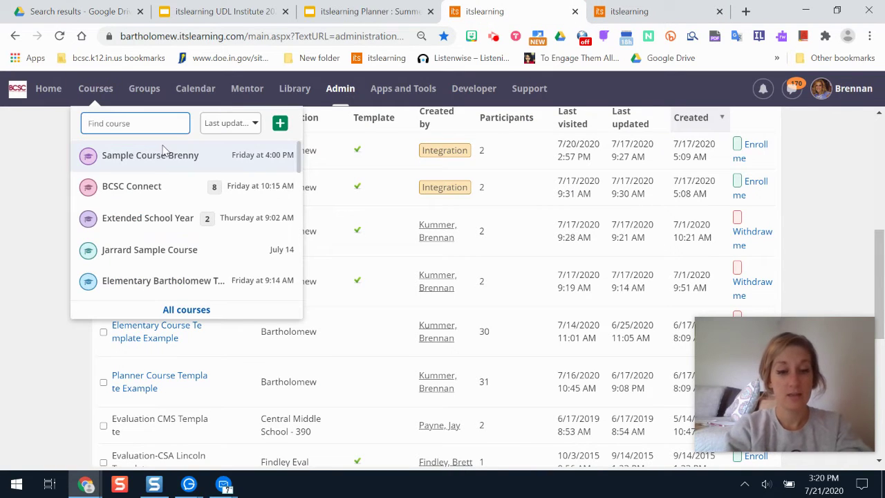
type("course")
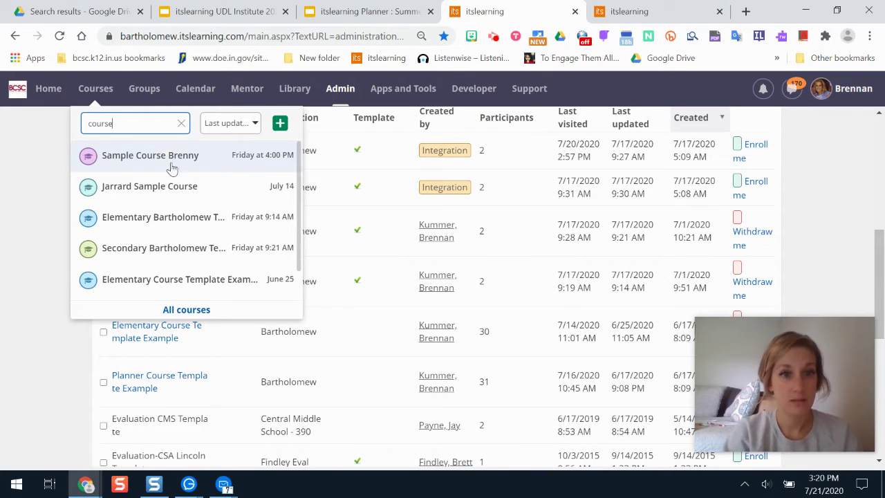
left_click(228, 280)
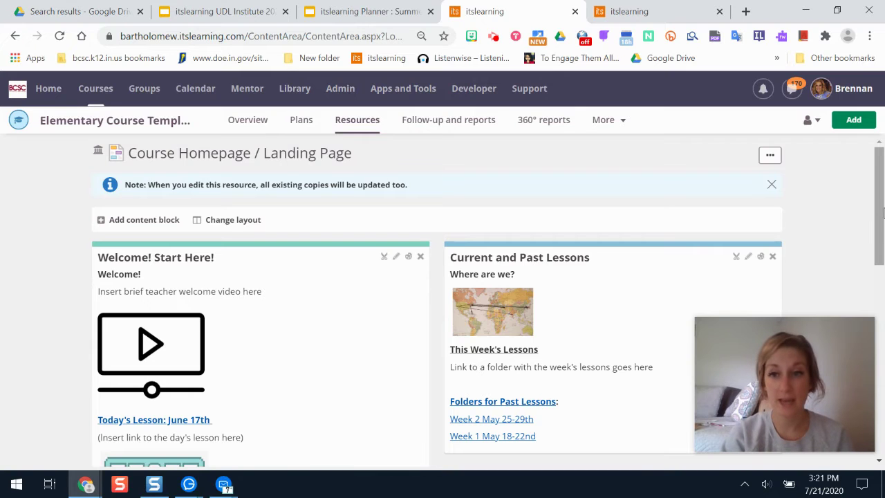
scroll(878, 208, "down", 2)
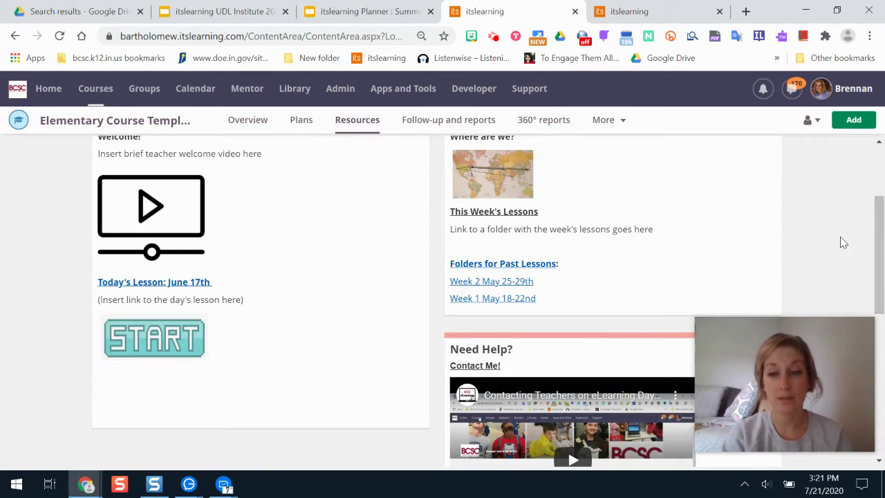
scroll(880, 248, "up", 2)
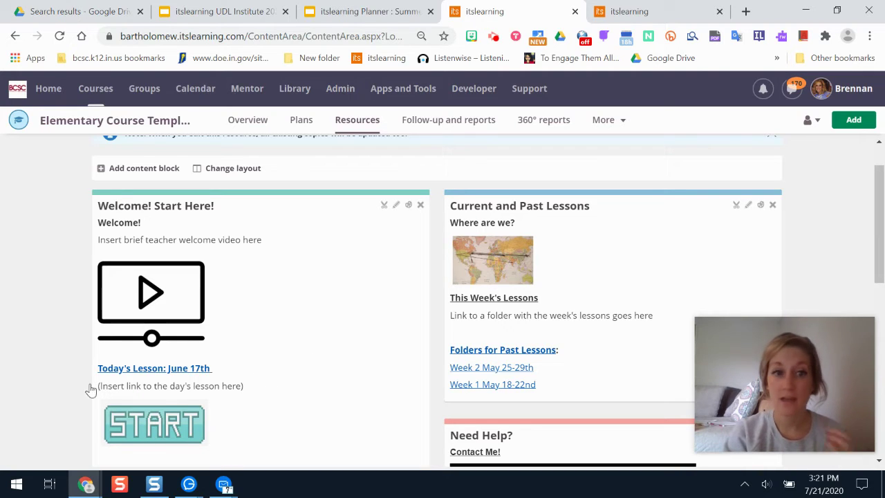
scroll(878, 228, "down", 2)
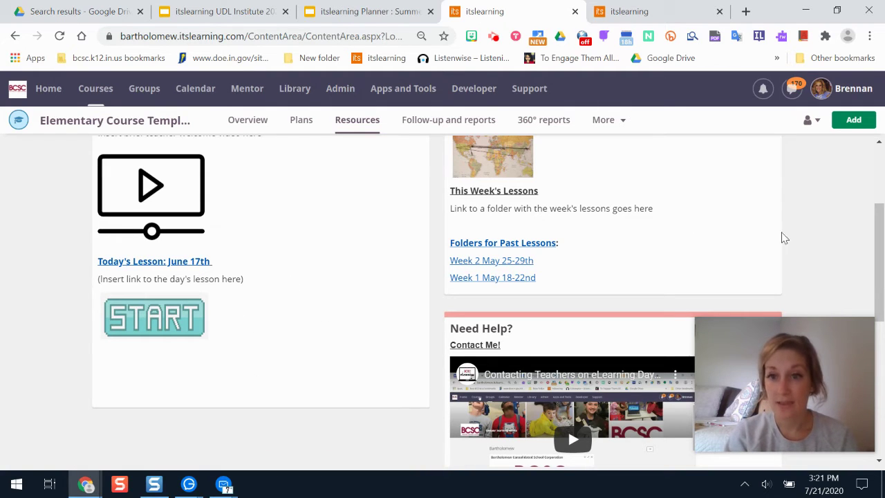
scroll(879, 257, "up", 3)
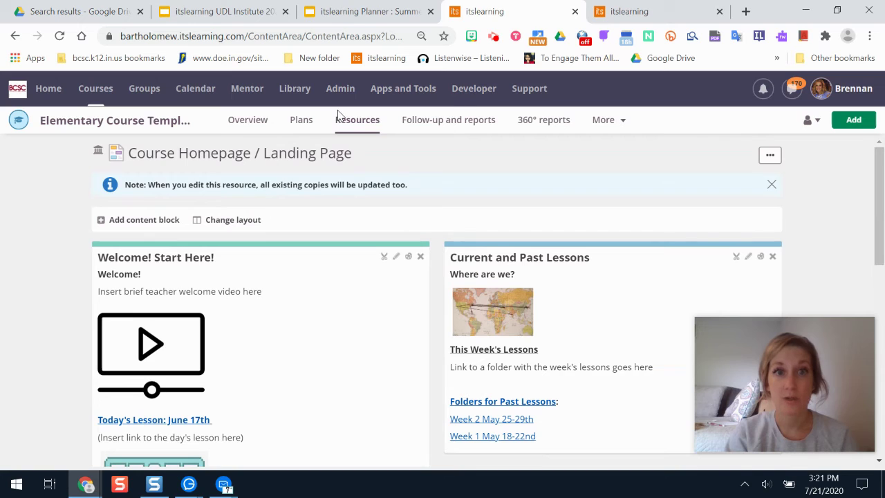
Step: Open the June 17 Lesson Page and Curriculum Resources from the June 15th-19th lesson folder and examine its blocks
left_click(359, 122)
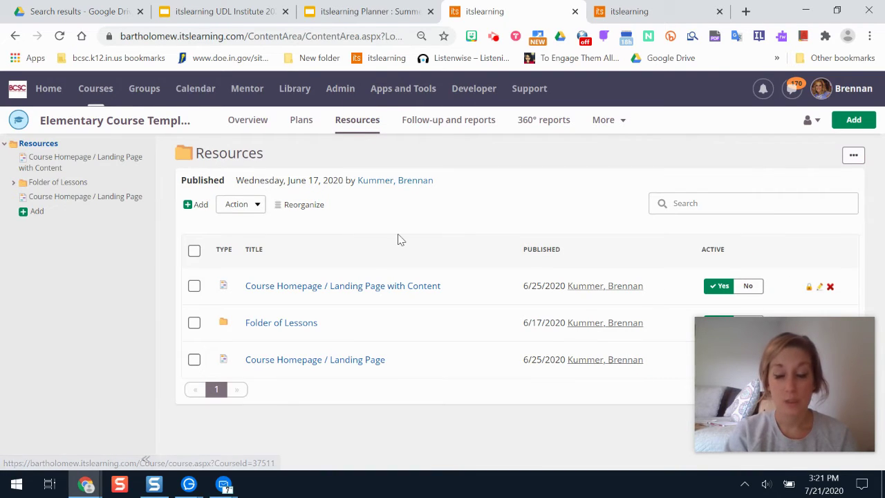
left_click(279, 323)
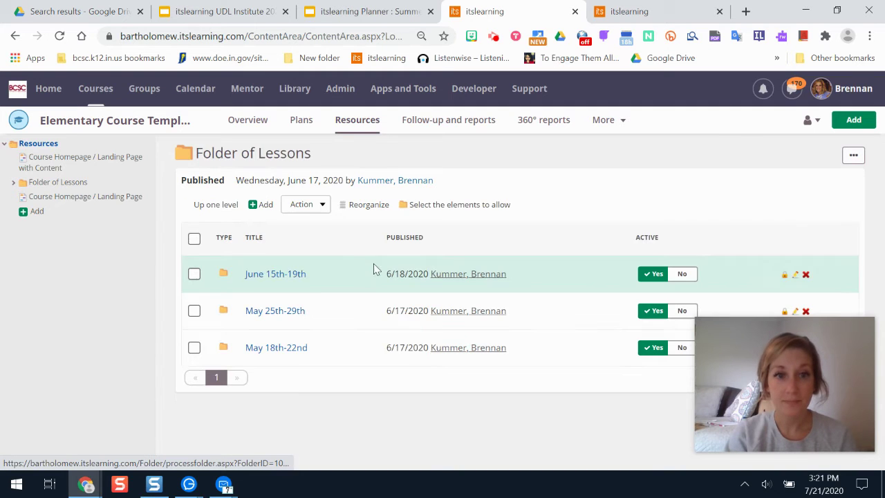
left_click(270, 275)
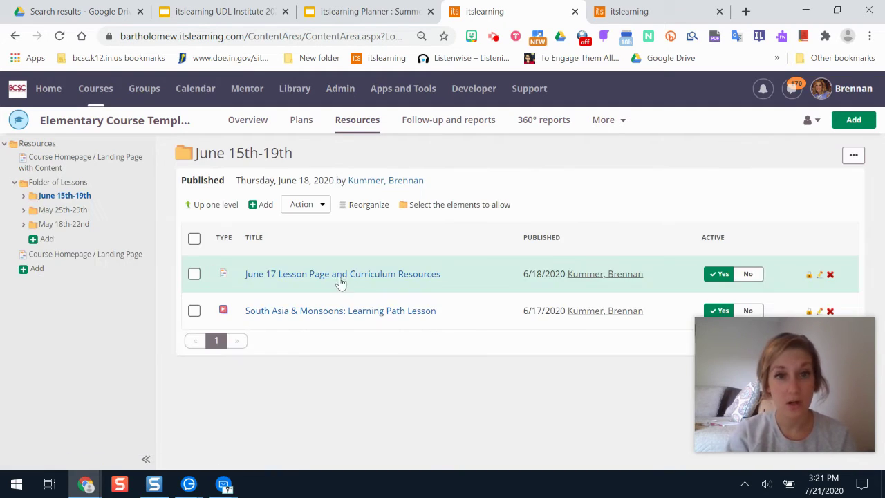
left_click(330, 277)
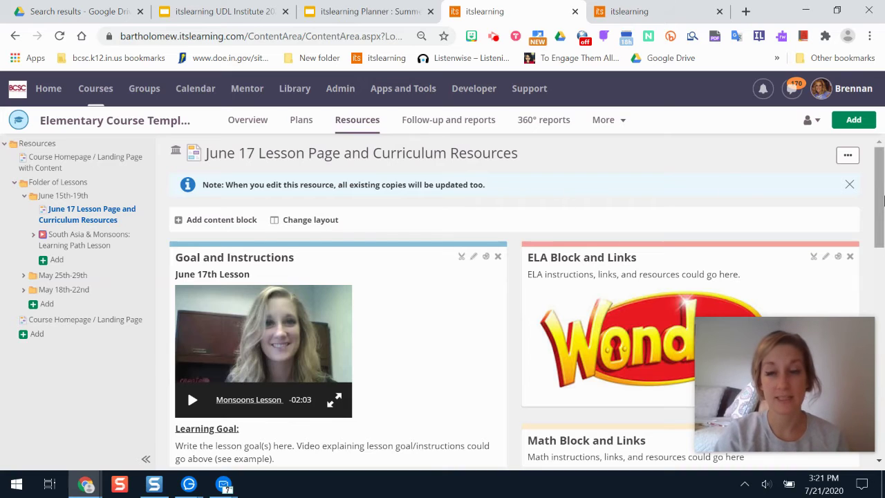
scroll(875, 185, "down", 1)
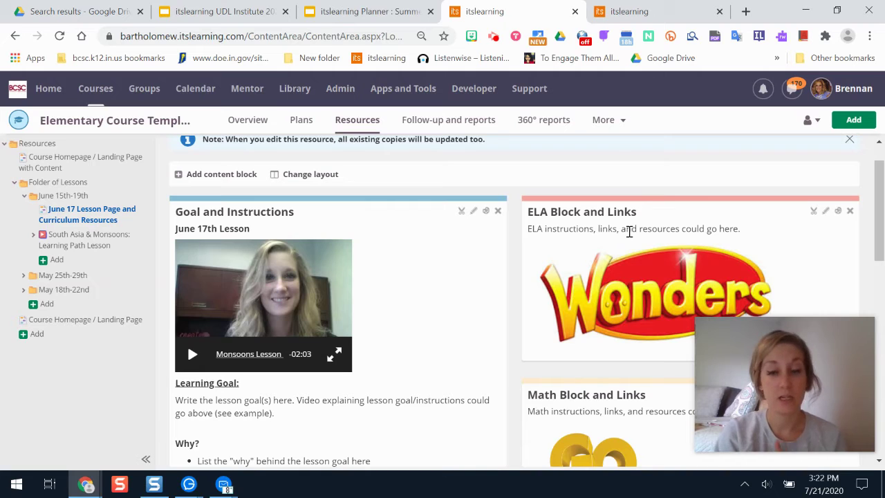
scroll(876, 188, "down", 2)
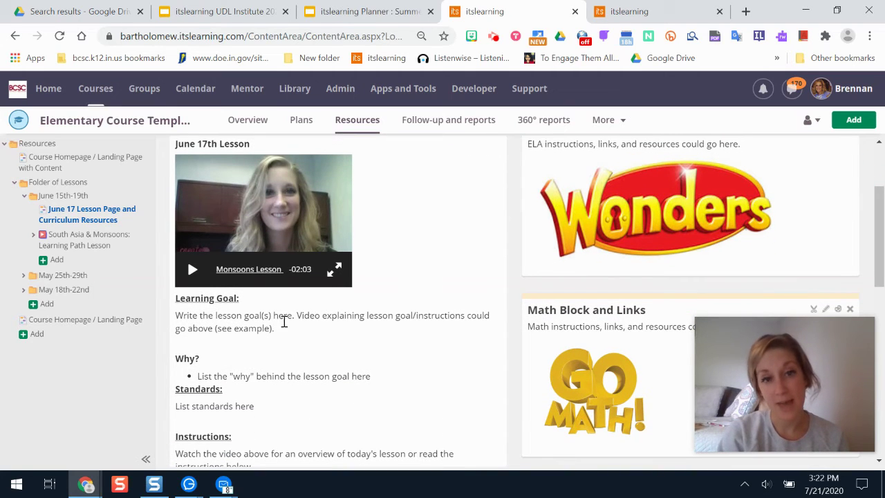
left_click_drag(882, 259, 881, 306)
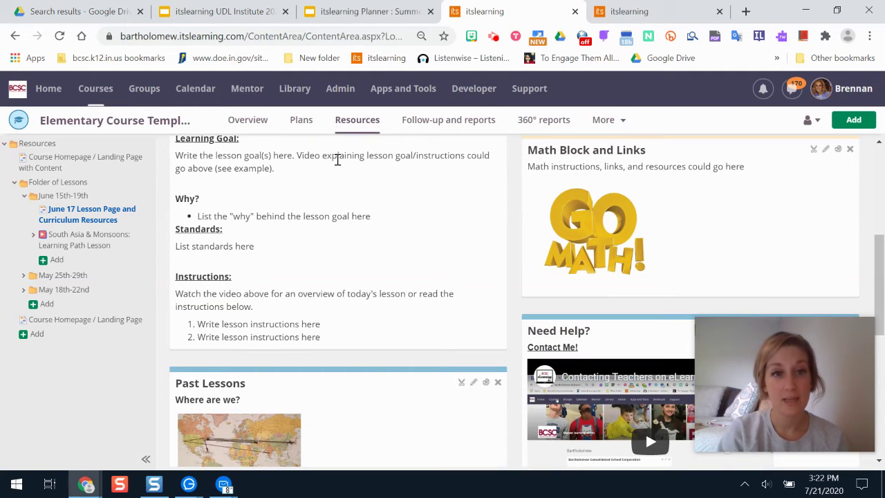
left_click_drag(879, 288, 883, 179)
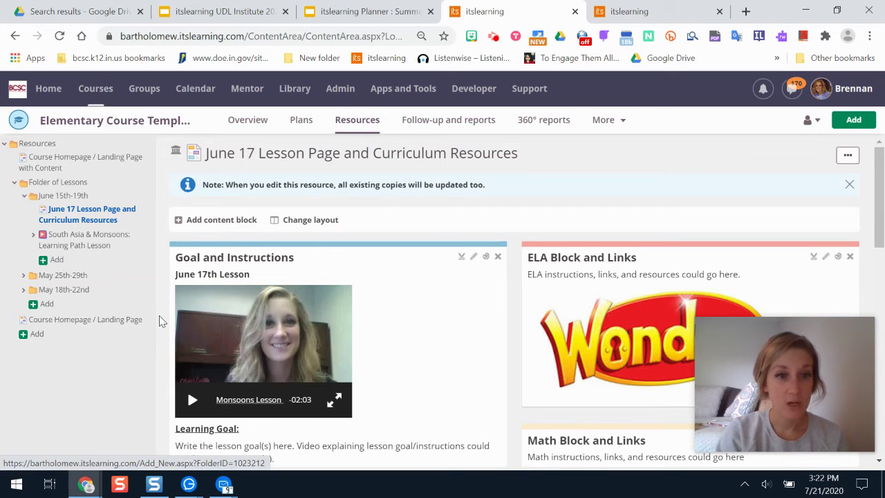
Step: Return to the Course Homepage / Landing Page and copy the link address of the June 17 Lesson Page and Curriculum Resources
left_click(123, 322)
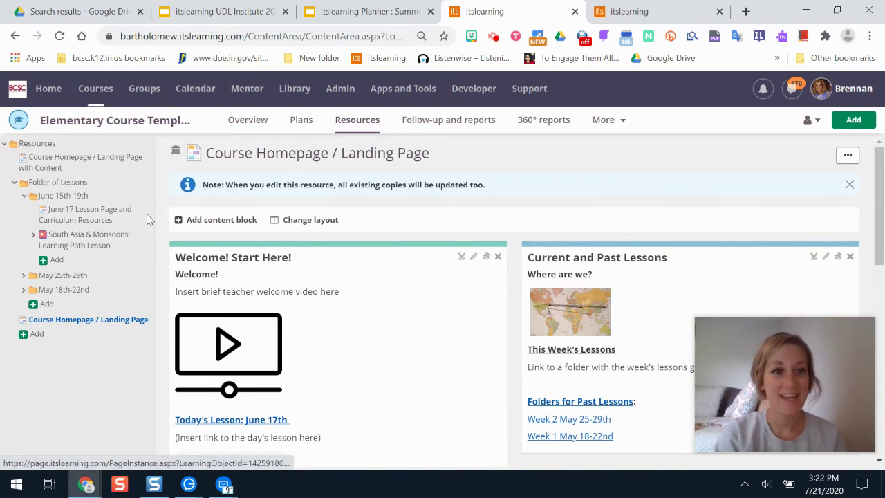
right_click(96, 214)
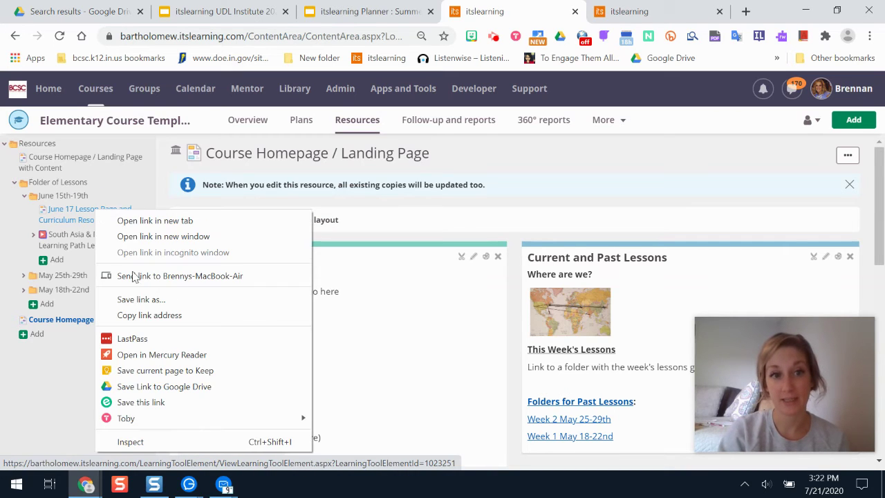
left_click(158, 314)
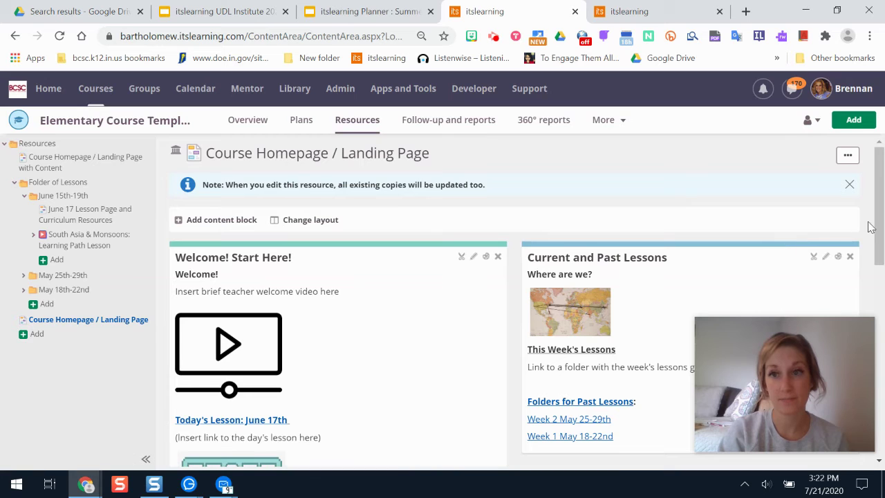
Step: Edit the Welcome! Start Here! block and replace the placeholder "(Insert link to the day's lesson here)" with "Click here"
left_click_drag(877, 192, 883, 232)
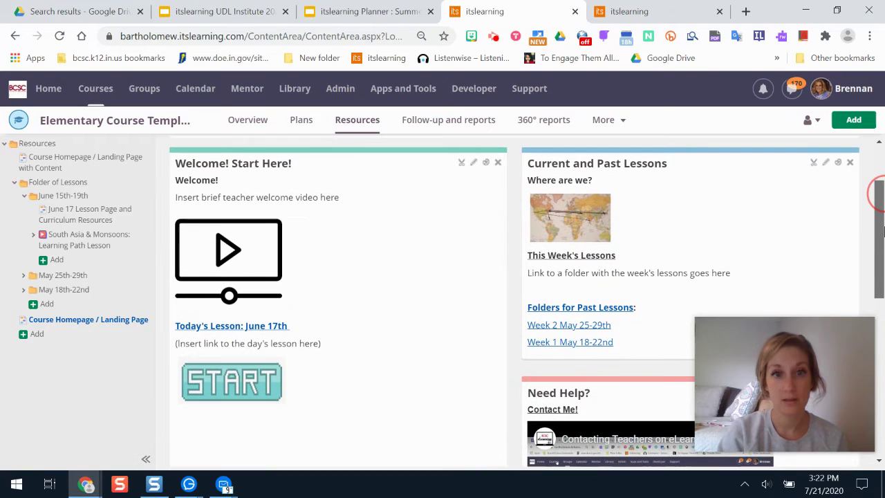
left_click(474, 163)
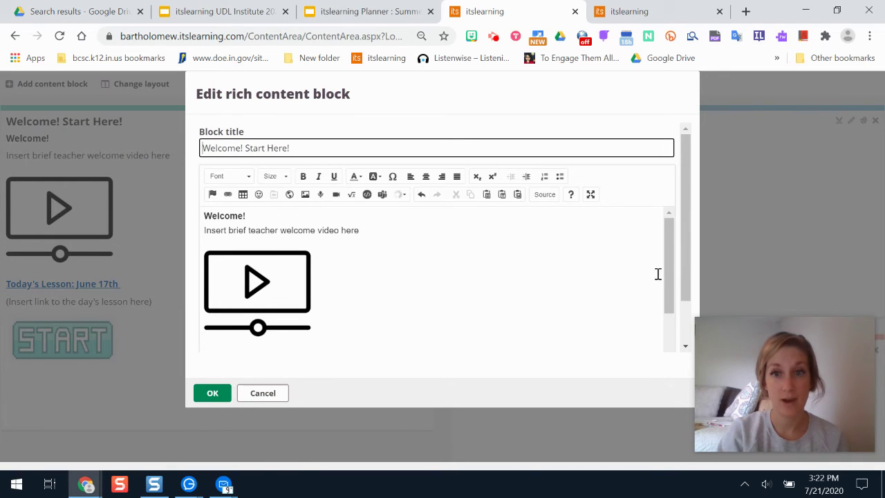
left_click_drag(688, 251, 664, 334)
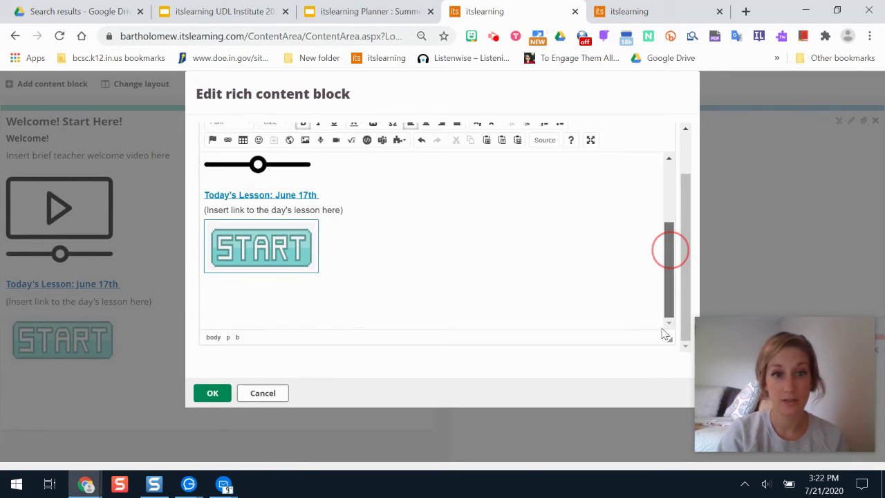
left_click(288, 209)
left_click(347, 208)
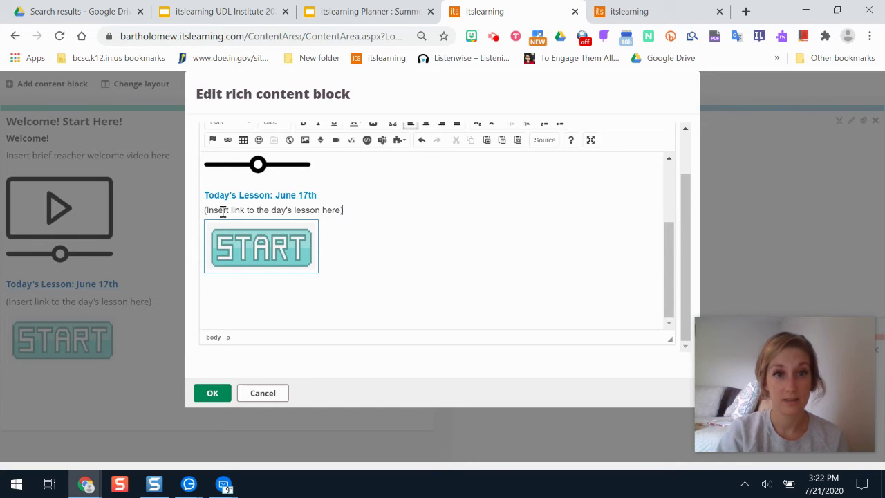
left_click_drag(343, 209, 206, 213)
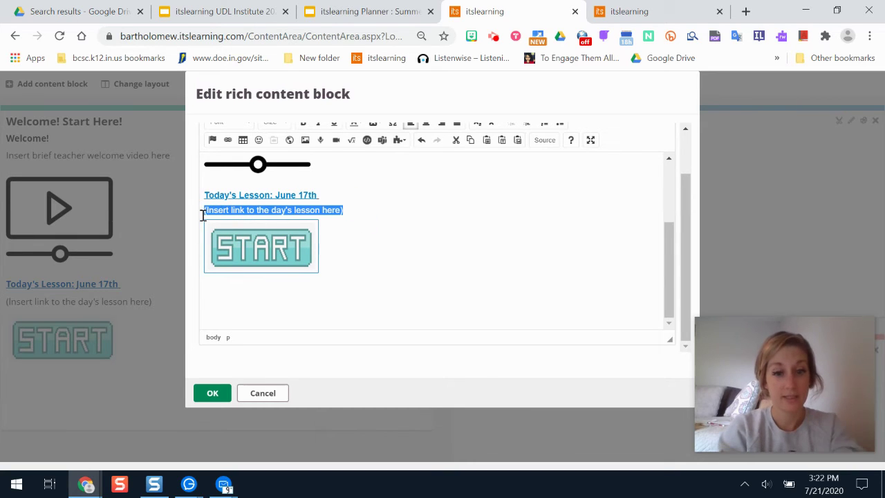
type("click here")
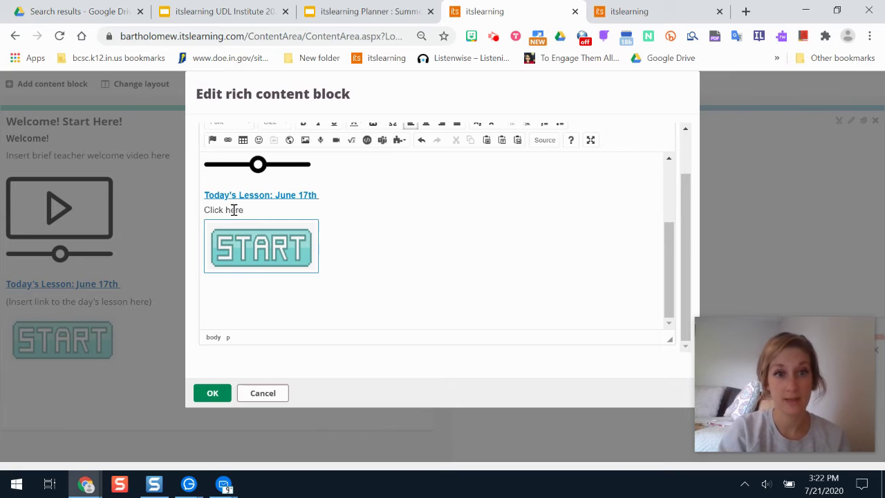
Step: Link the "Click here" text to the copied address of the June 17 lesson page
left_click(251, 209)
left_click_drag(251, 209, 193, 212)
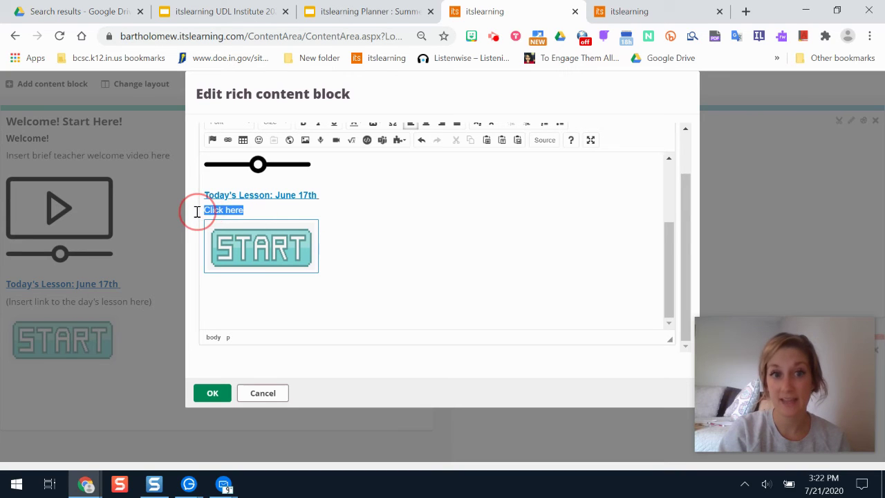
left_click(228, 139)
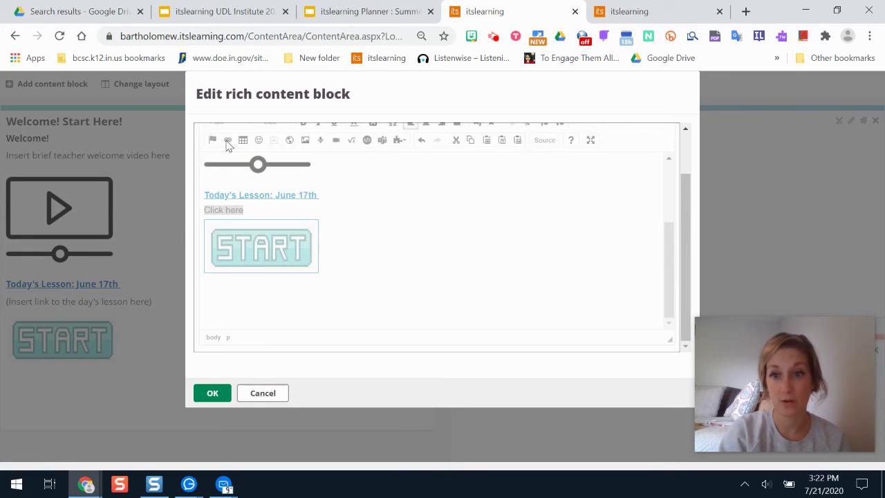
left_click(412, 229)
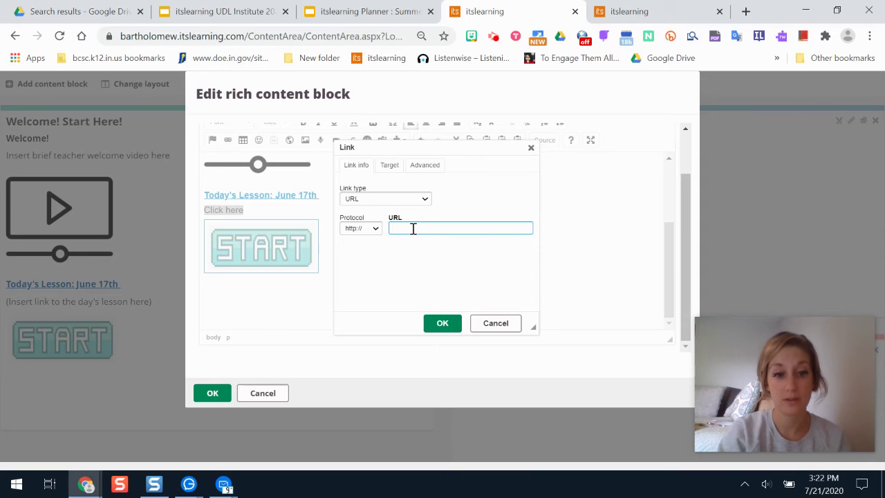
right_click(413, 230)
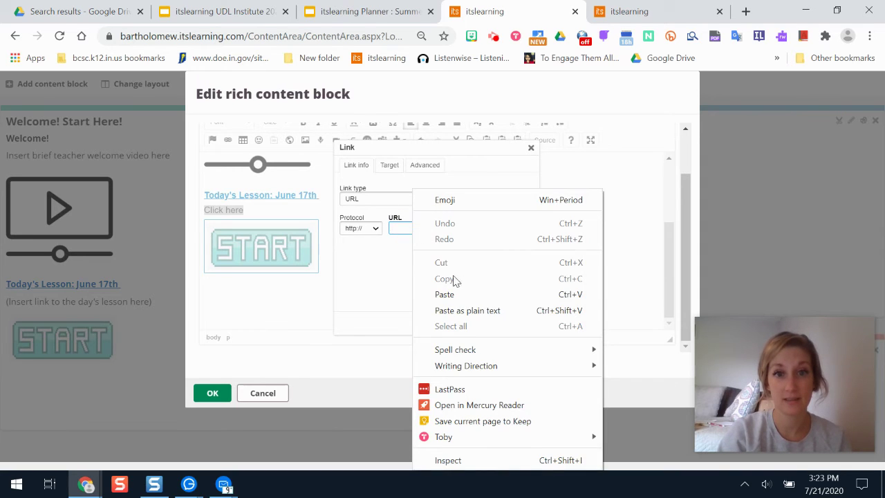
left_click(450, 294)
left_click(443, 318)
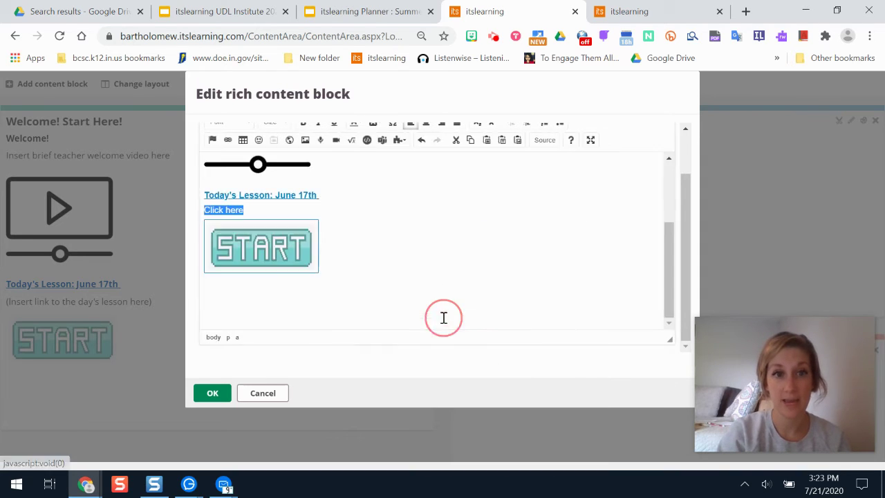
left_click(408, 274)
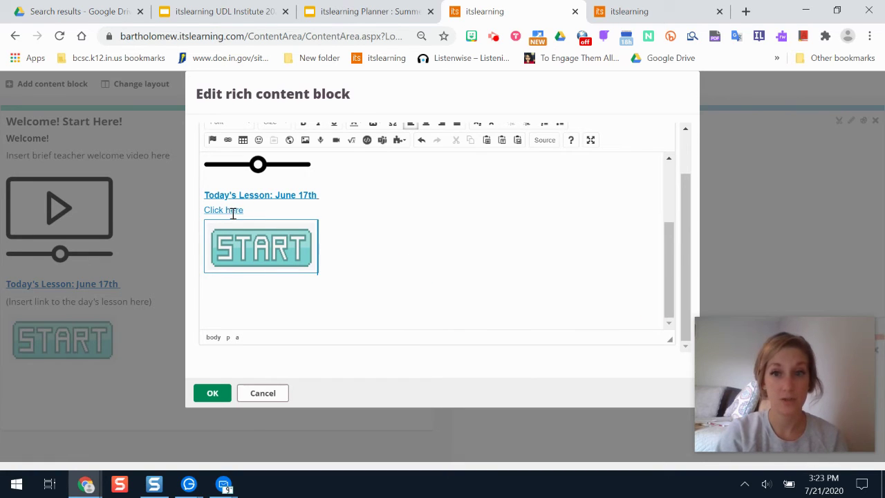
Step: Link the START image to the same copied lesson page address and save the Welcome! Start Here! block
left_click(260, 247)
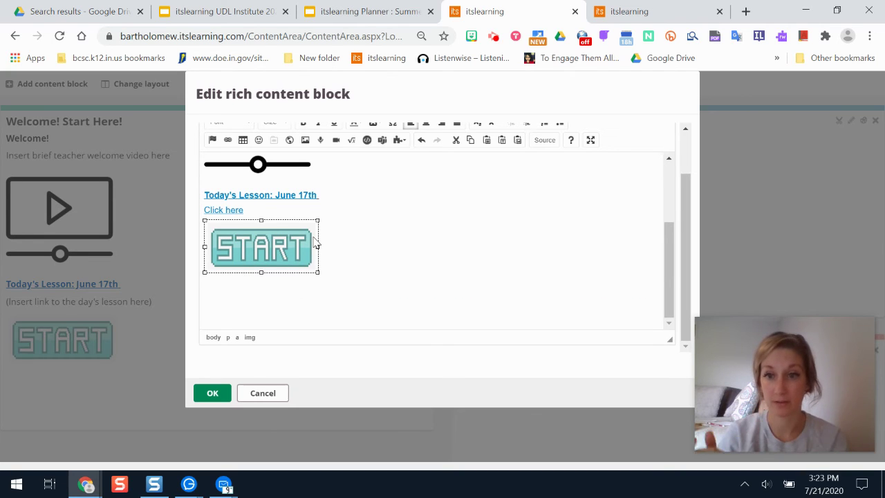
left_click(228, 139)
key("BackSpace")
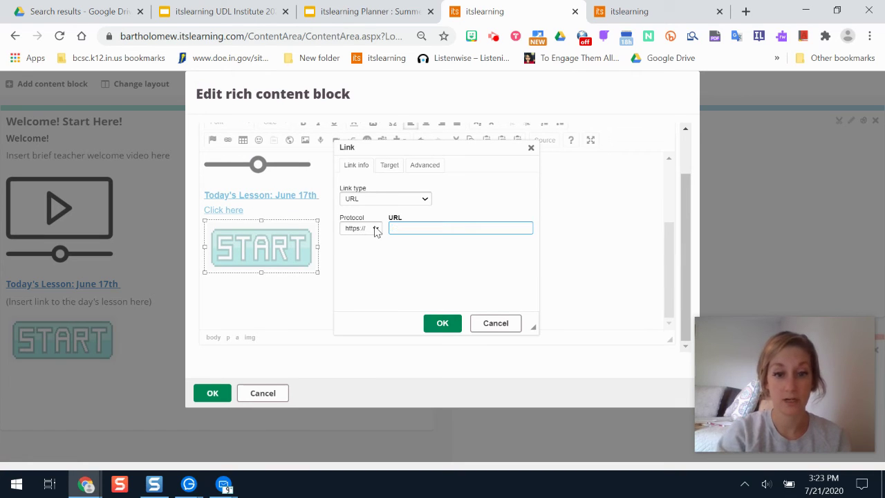
key("ctrl+v")
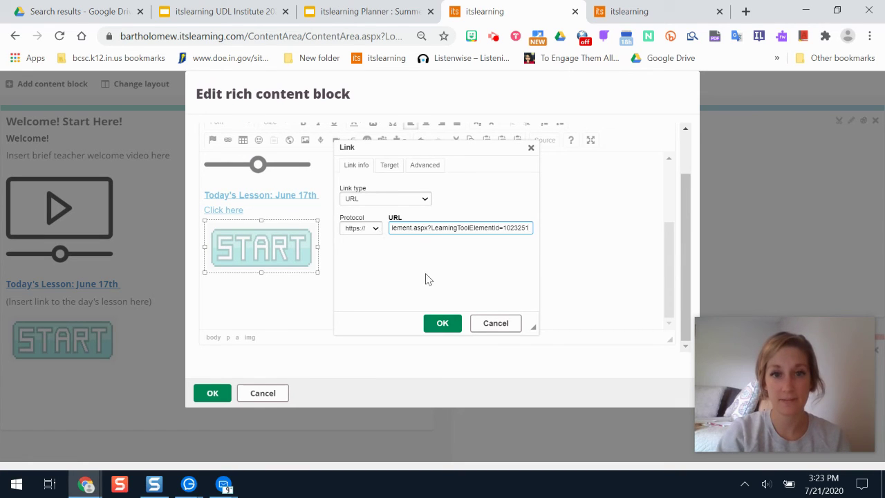
left_click(443, 323)
left_click(401, 306)
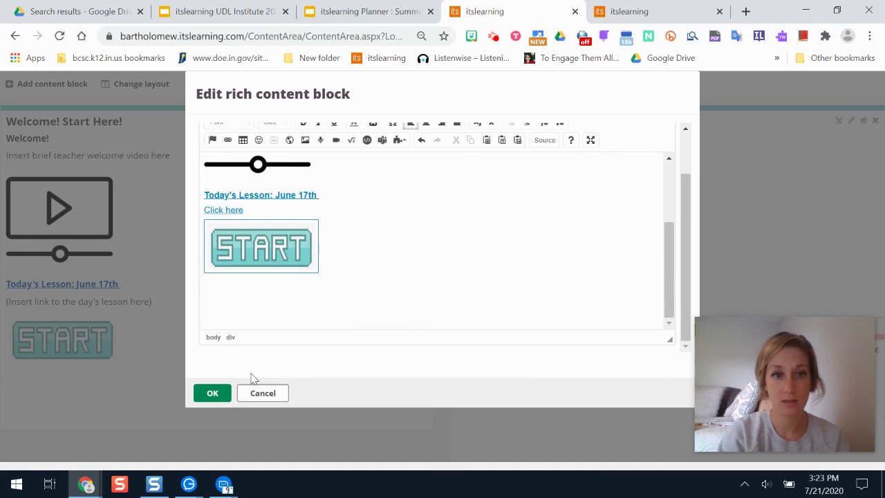
left_click(216, 394)
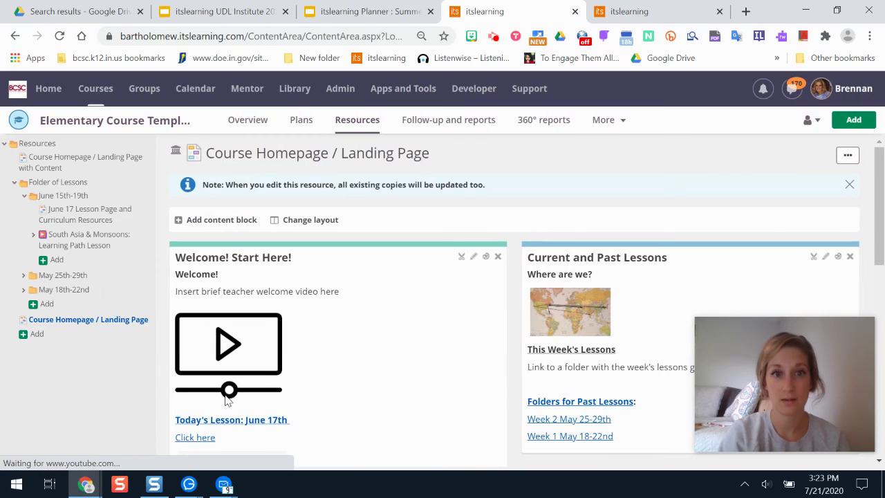
Step: Test the START image link on the landing page and look over the blocks of the June 17 lesson page
scroll(875, 222, "down", 5)
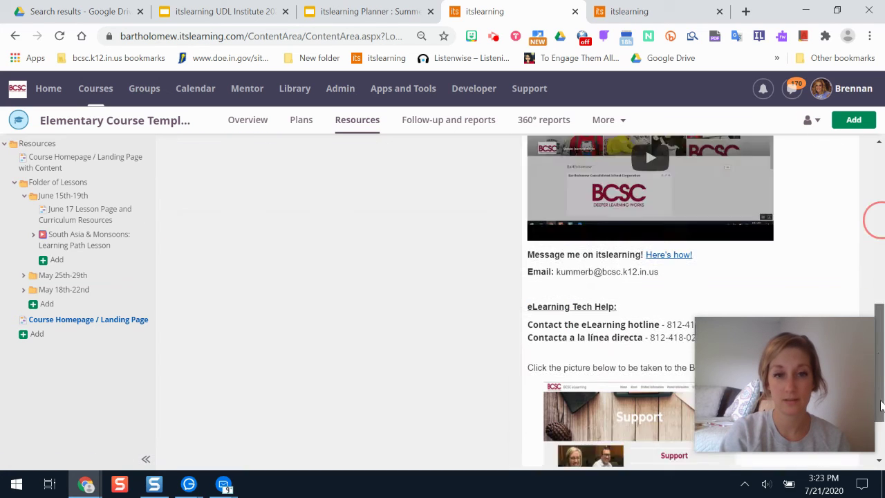
scroll(319, 284, "up", 5)
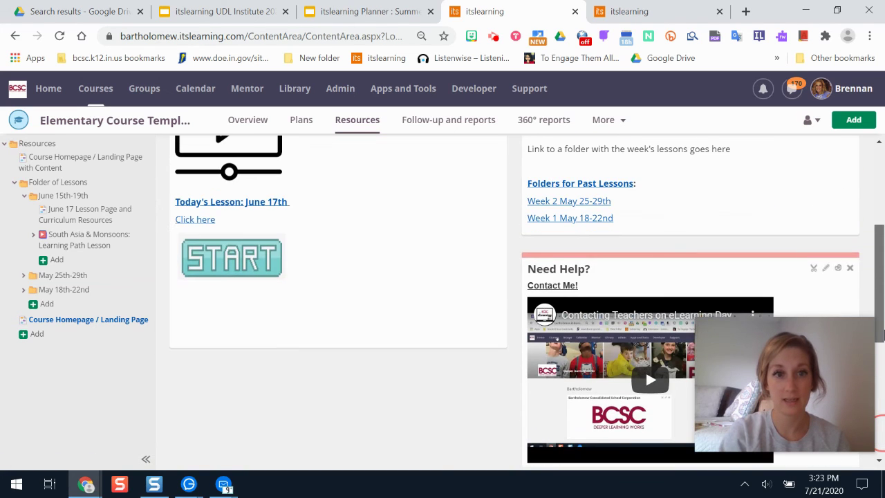
left_click(230, 259)
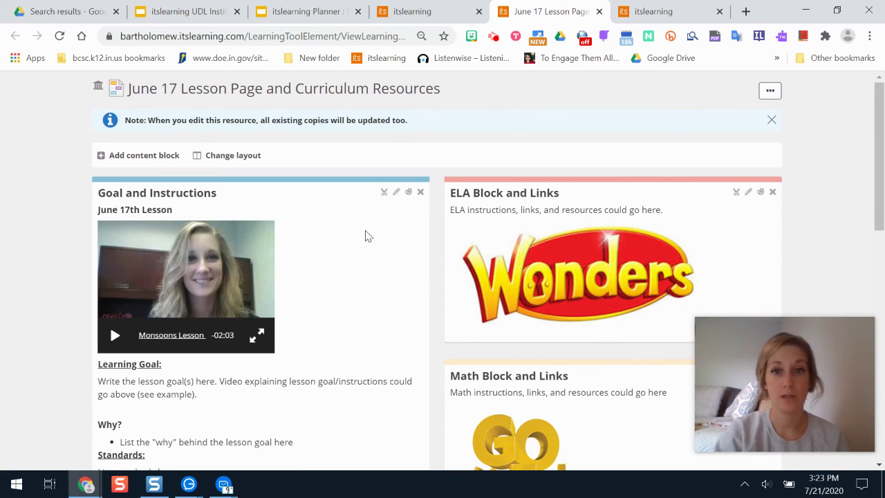
left_click_drag(883, 183, 883, 214)
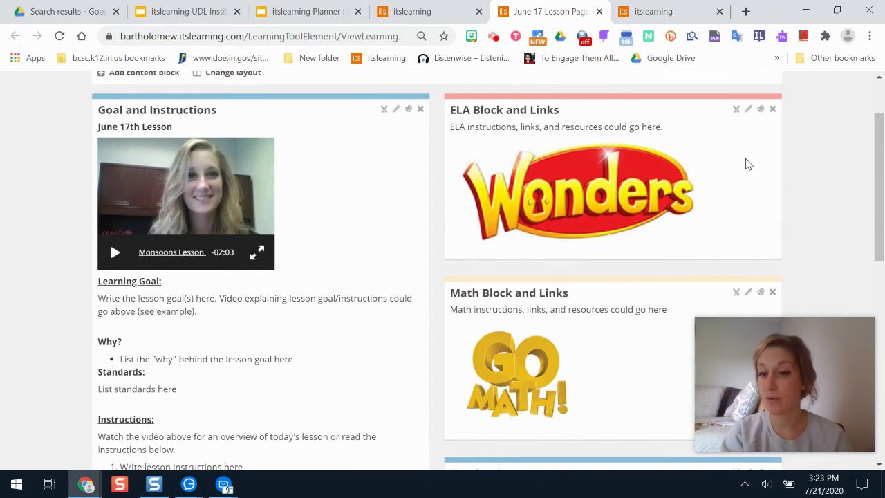
left_click_drag(884, 180, 884, 197)
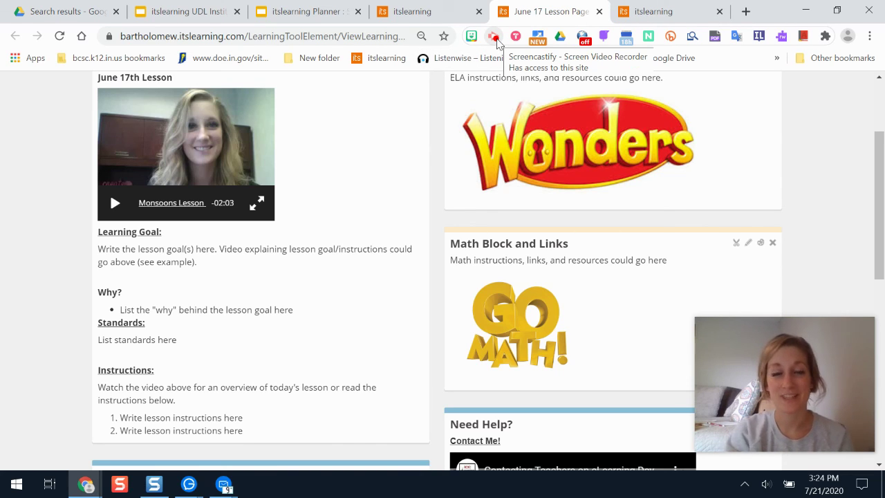
left_click(495, 38)
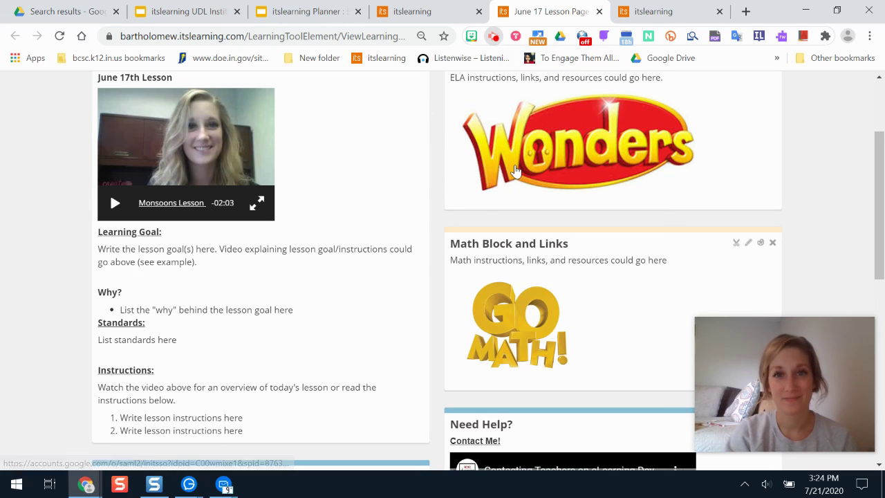